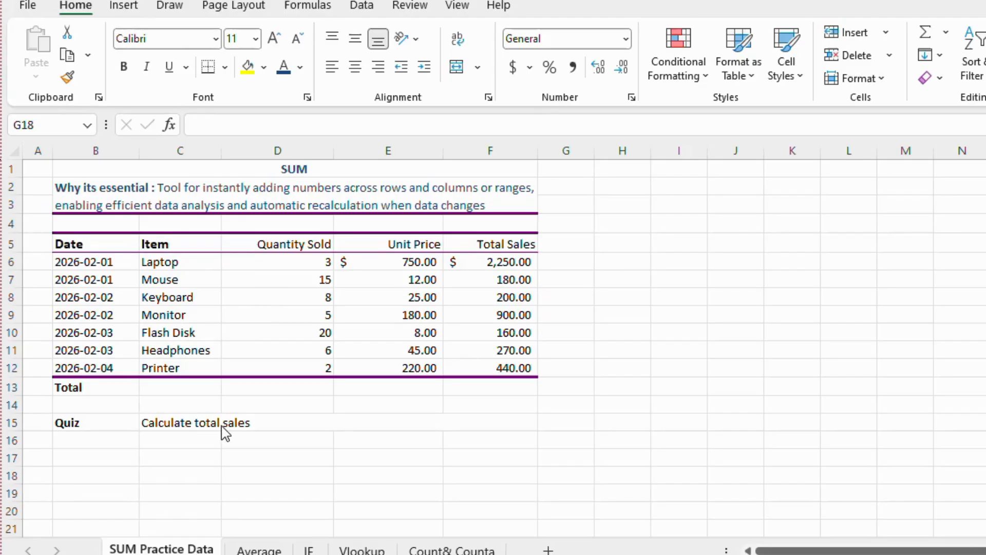
Begin a formula in the Total row's Total Sales cell F13.
{"action": "left_click", "coordinate": [494, 383]}
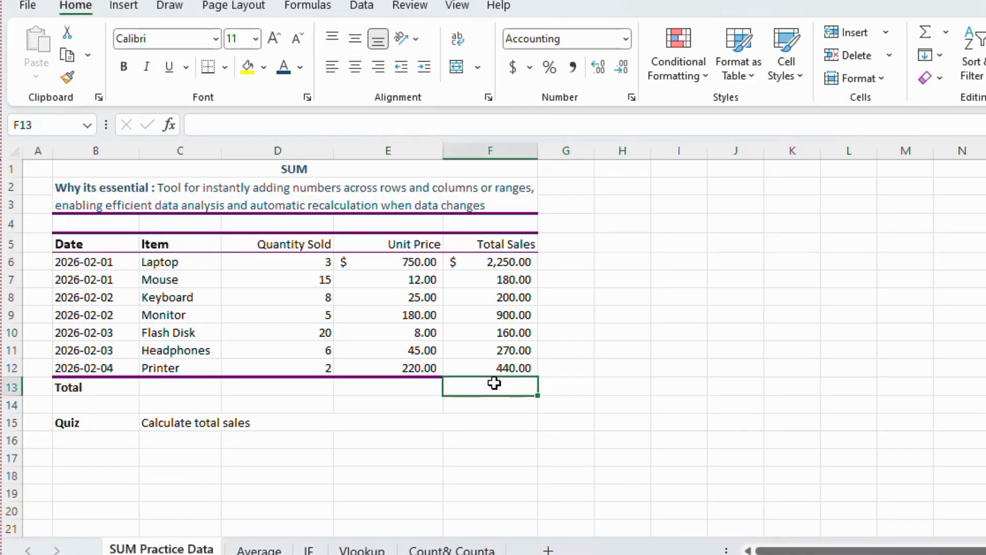
{"action": "type", "text": "="}
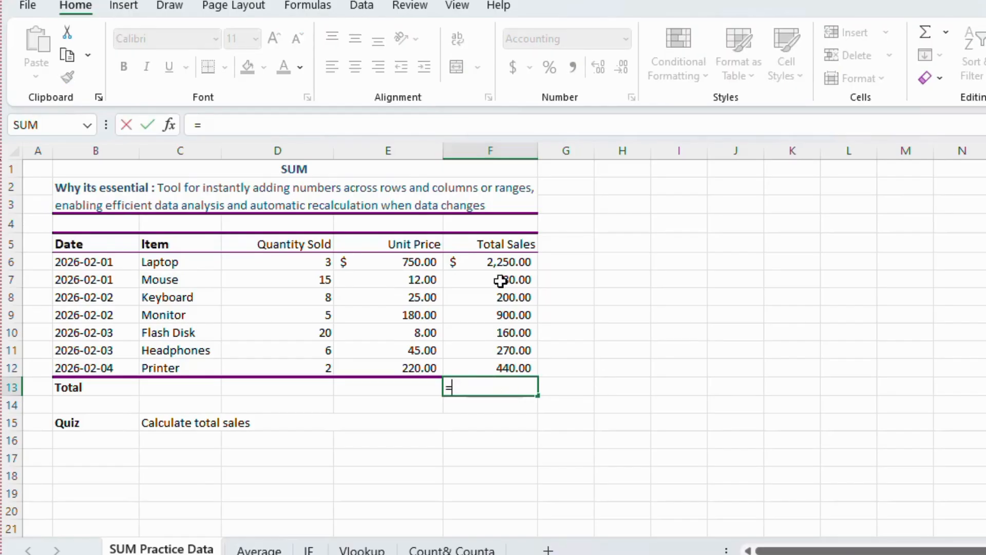
{"action": "left_click", "coordinate": [504, 264]}
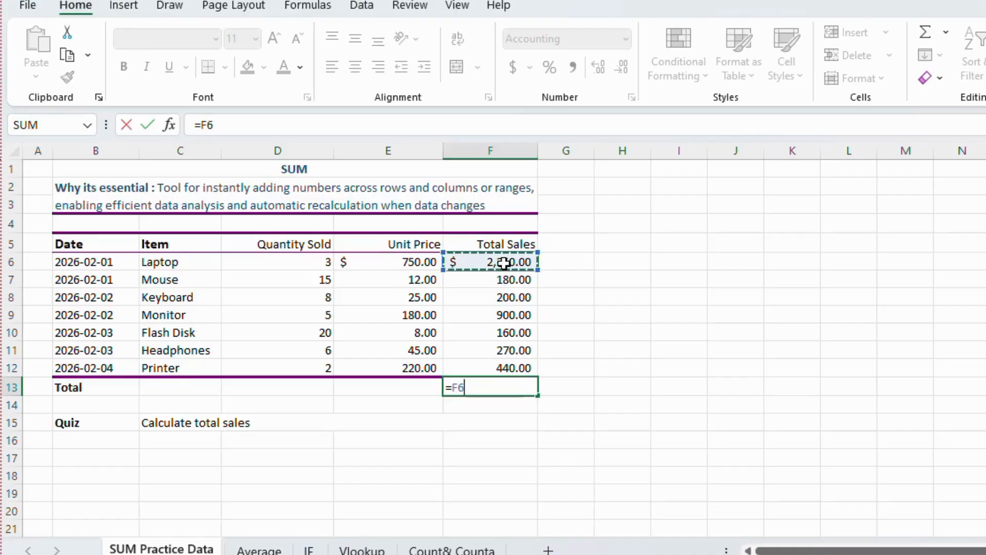
{"action": "type", "text": "+"}
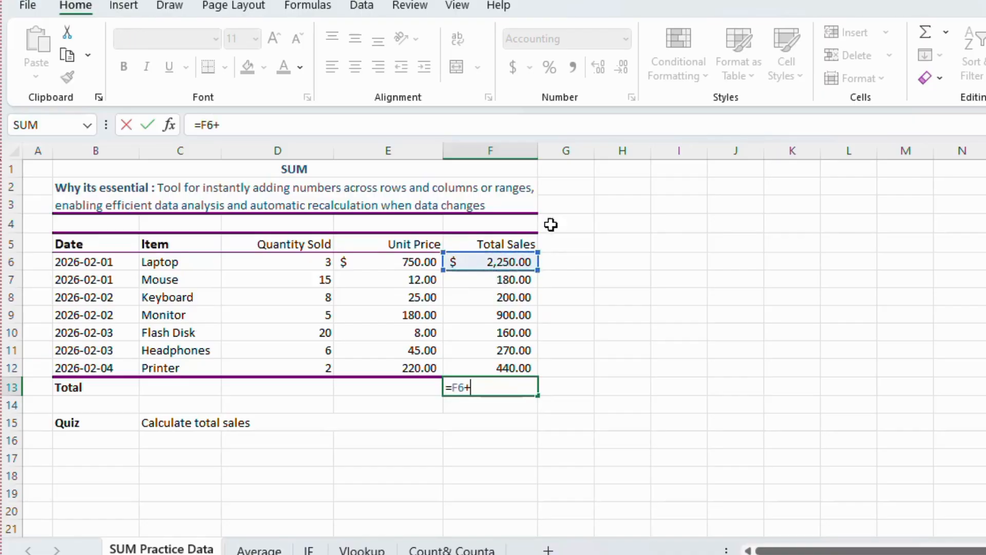
{"action": "left_click", "coordinate": [501, 277]}
{"action": "type", "text": "+"}
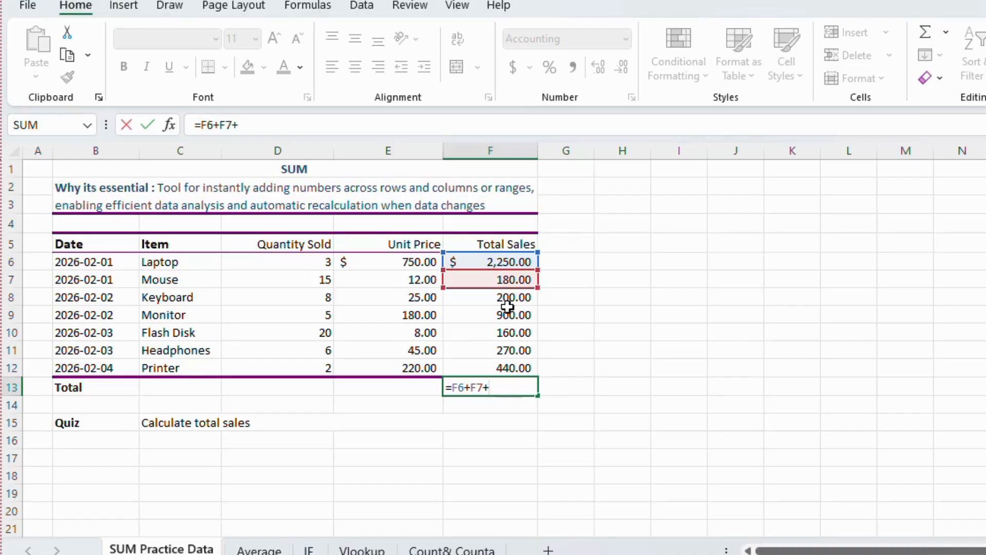
{"action": "left_click", "coordinate": [508, 301]}
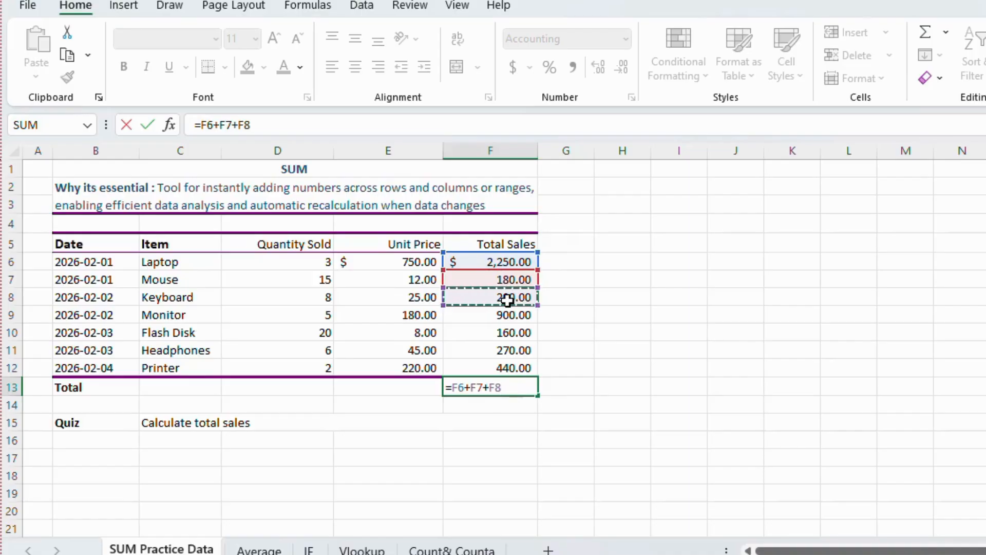
{"action": "key", "text": "BackSpace"}
{"action": "key", "text": "BackSpace"}
{"action": "key", "text": "BackSpace"}
{"action": "key", "text": "BackSpace"}
{"action": "key", "text": "BackSpace"}
{"action": "key", "text": "BackSpace"}
{"action": "key", "text": "BackSpace"}
{"action": "key", "text": "BackSpace"}
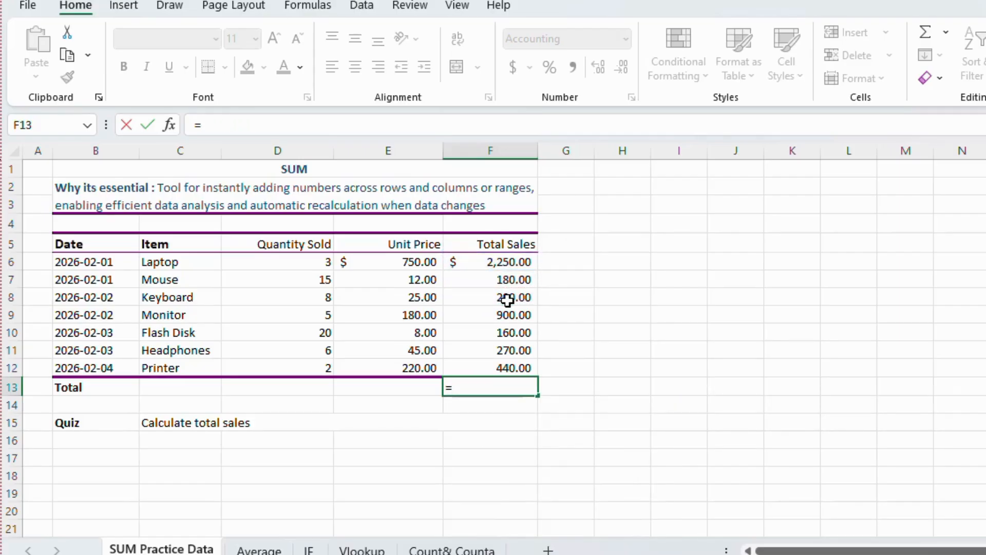
Complete the F13 formula with the SUM function over the item sales in F6:F12.
{"action": "type", "text": "sum"}
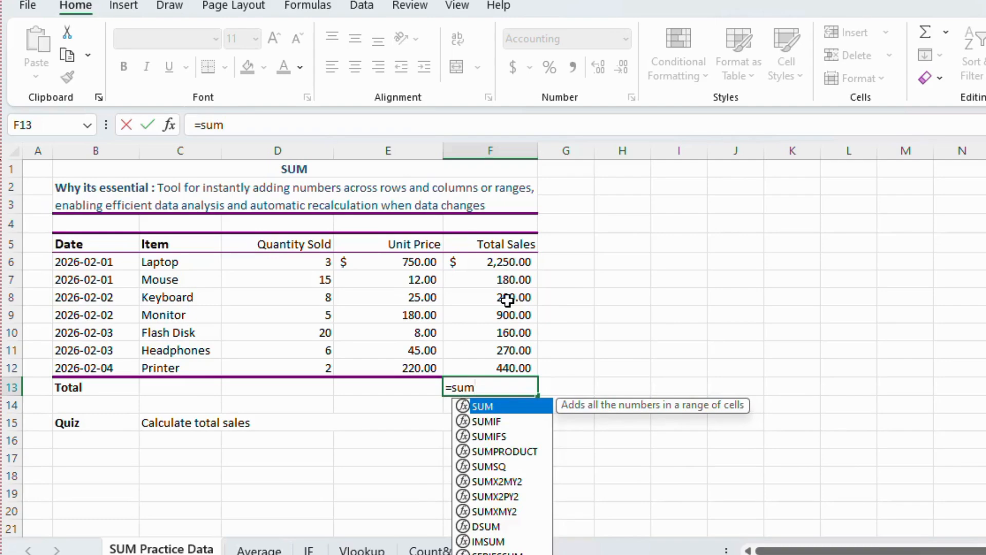
{"action": "key", "text": "Tab"}
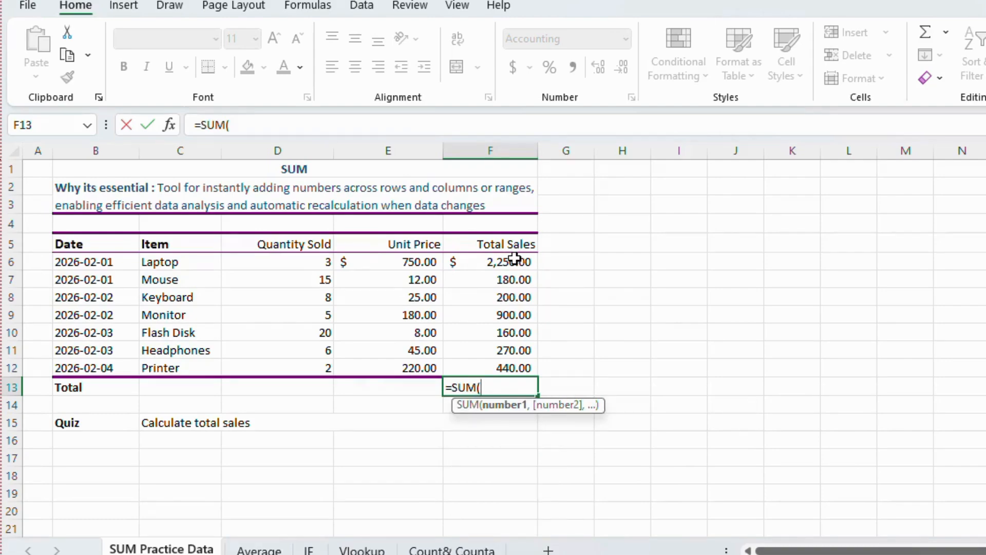
{"action": "left_click_drag", "start_coordinate": [515, 260], "coordinate": [515, 363]}
{"action": "key", "text": "Return"}
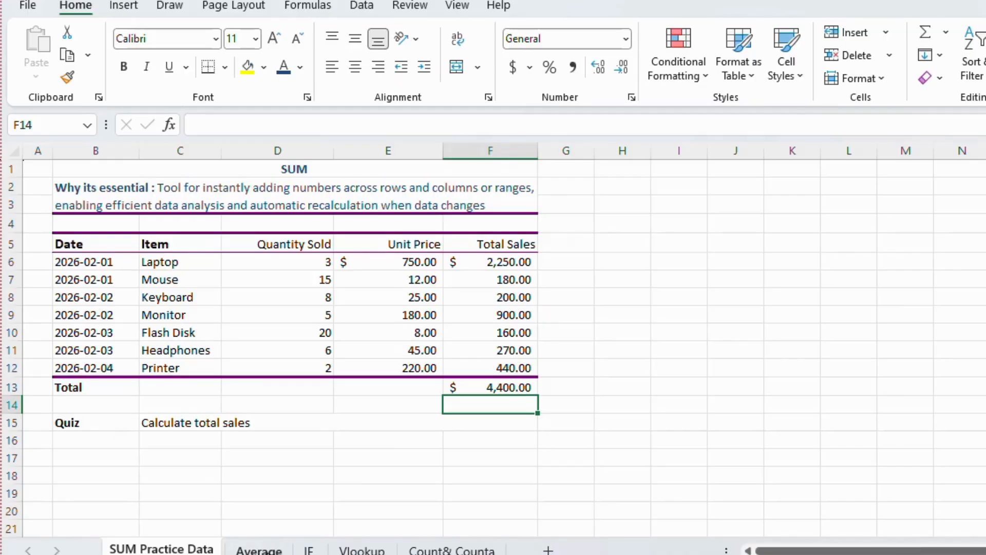
On the Average sheet, calculate the average maths score in D12 with AVERAGE over D5:D11.
{"action": "left_click", "coordinate": [259, 549]}
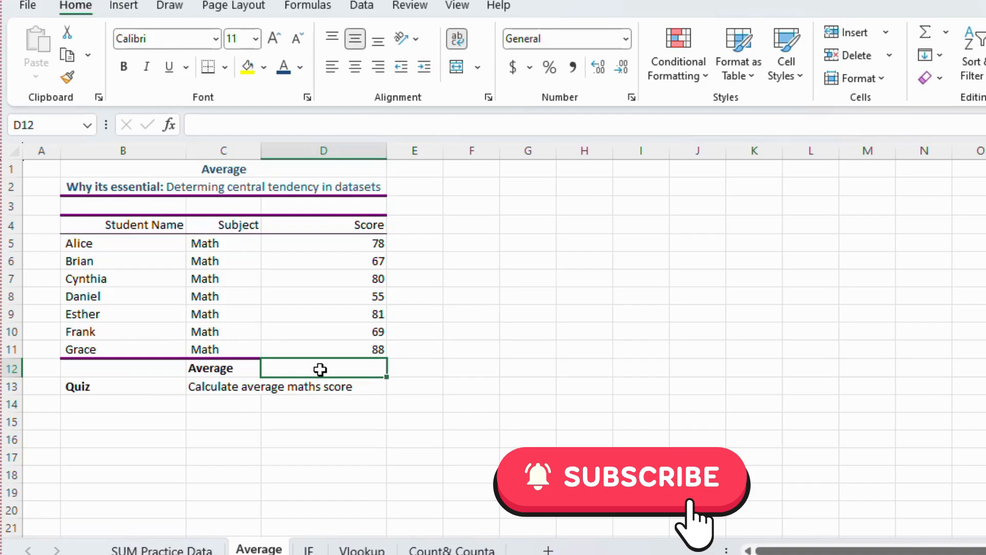
{"action": "type", "text": "="}
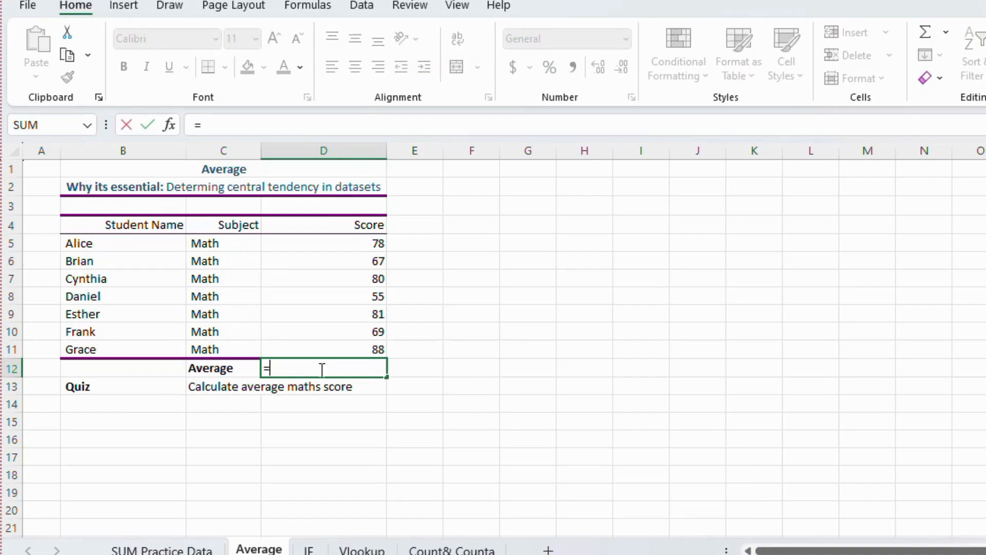
{"action": "type", "text": "aver"}
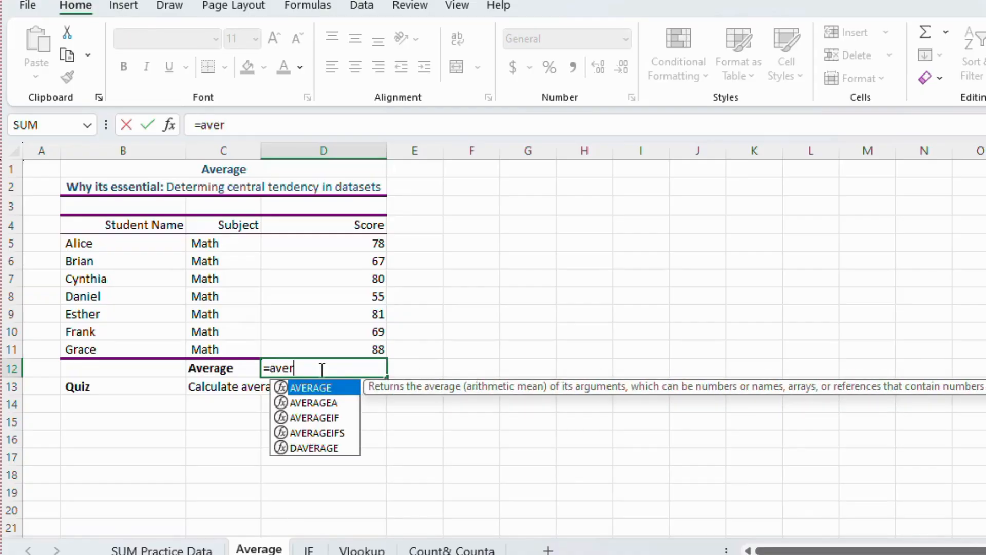
{"action": "key", "text": "Tab"}
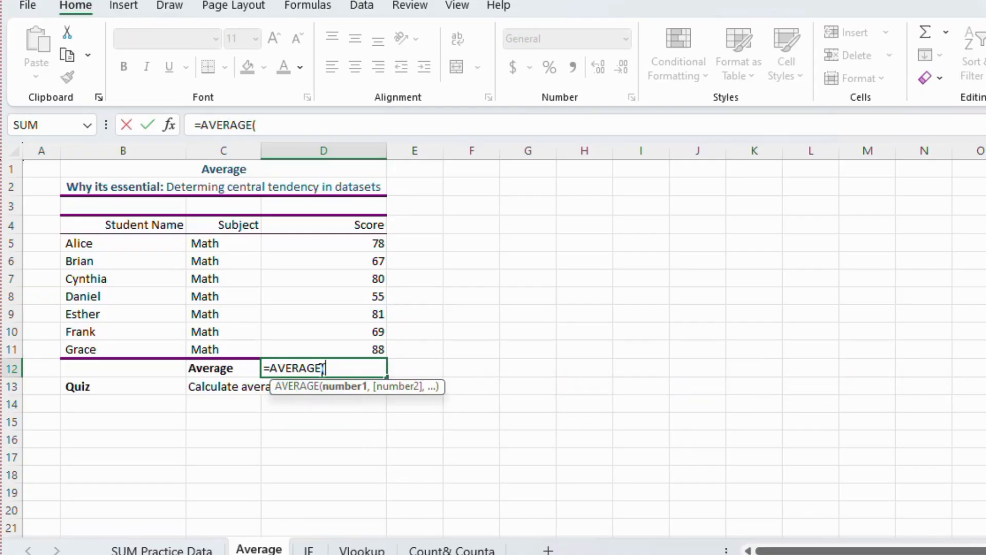
{"action": "left_click_drag", "start_coordinate": [375, 242], "coordinate": [373, 346]}
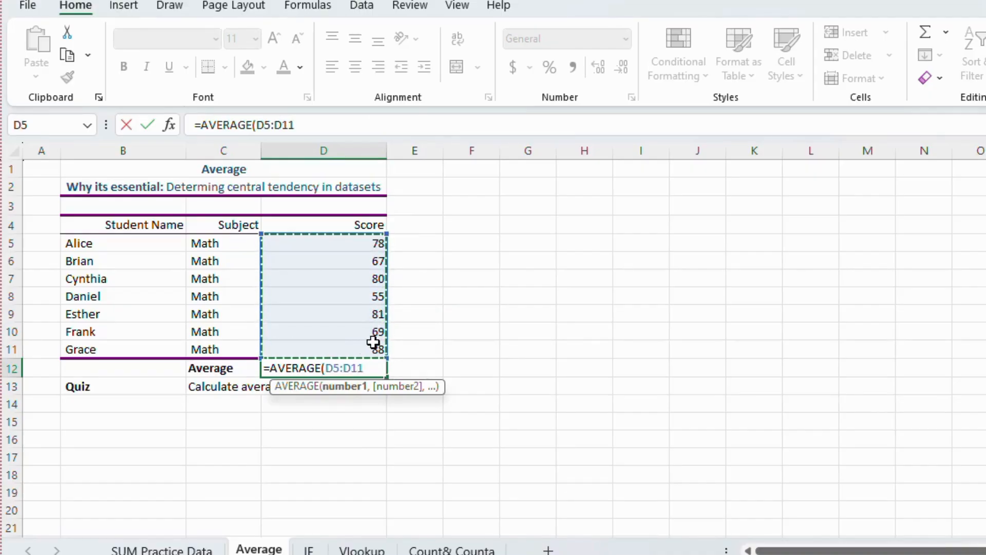
{"action": "key", "text": "Return"}
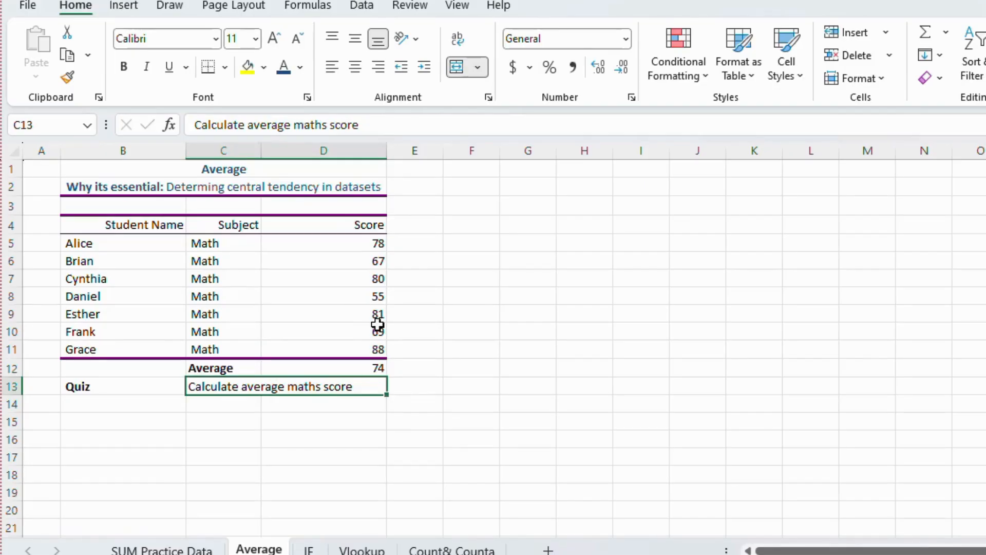
Set the math scores in D10 and D7 to 90.
{"action": "left_click", "coordinate": [378, 328]}
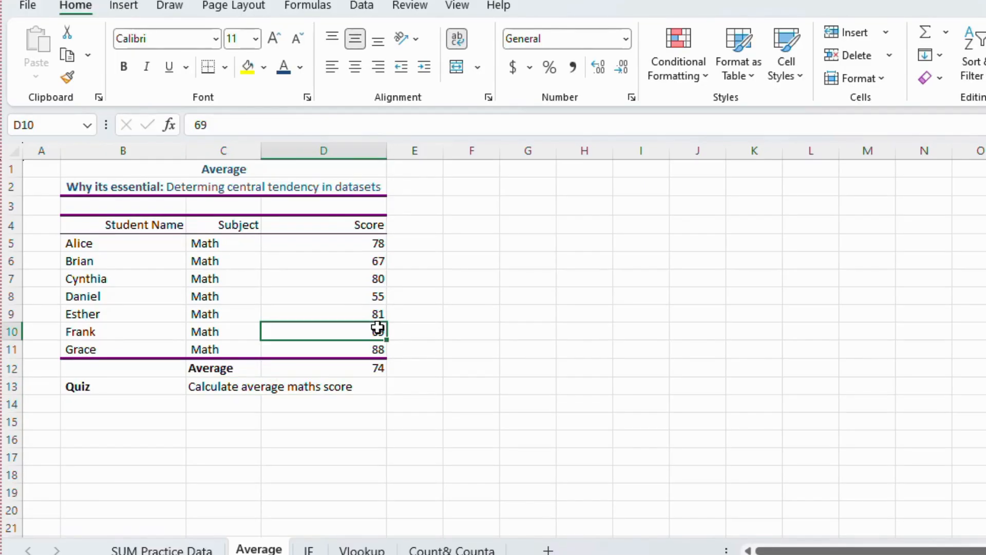
{"action": "type", "text": "90"}
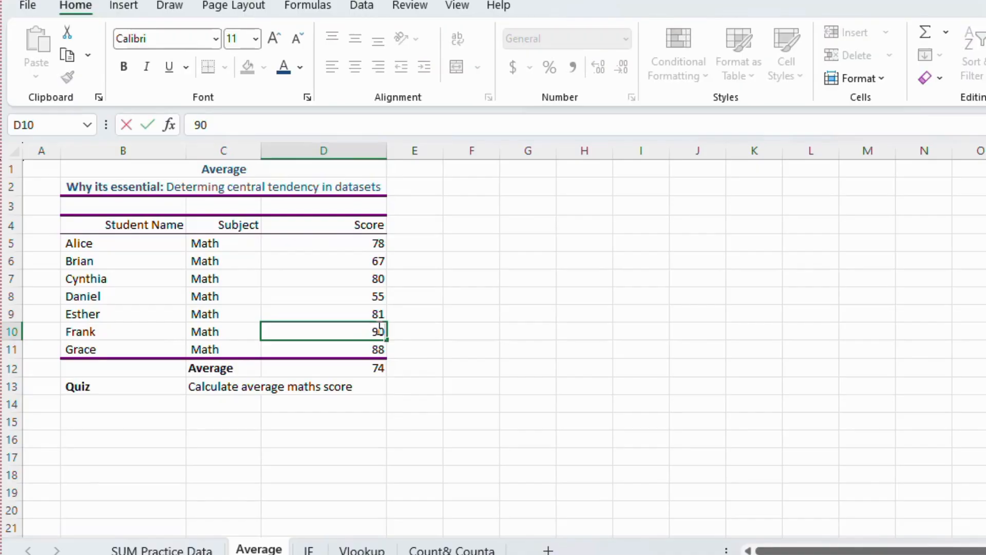
{"action": "key", "text": "Return"}
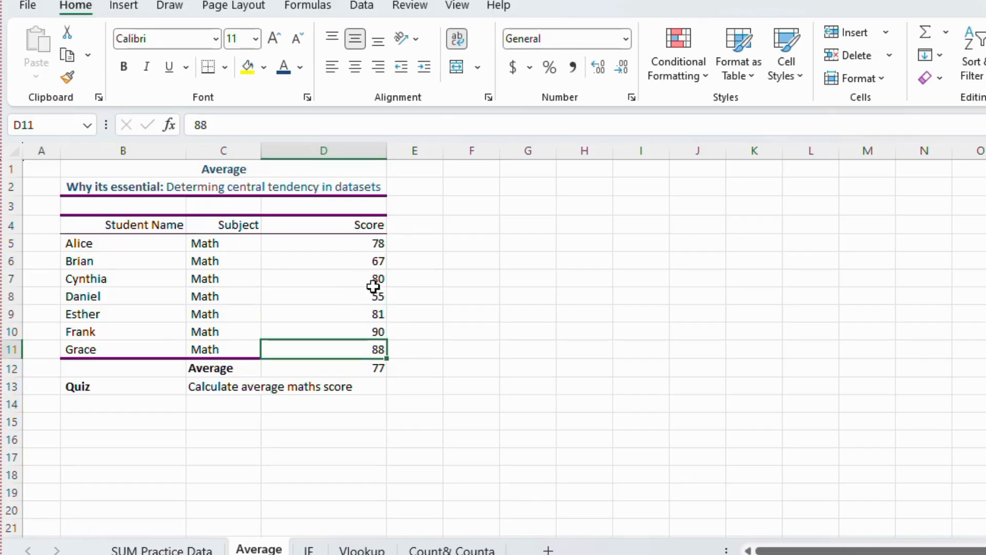
{"action": "left_click", "coordinate": [374, 282]}
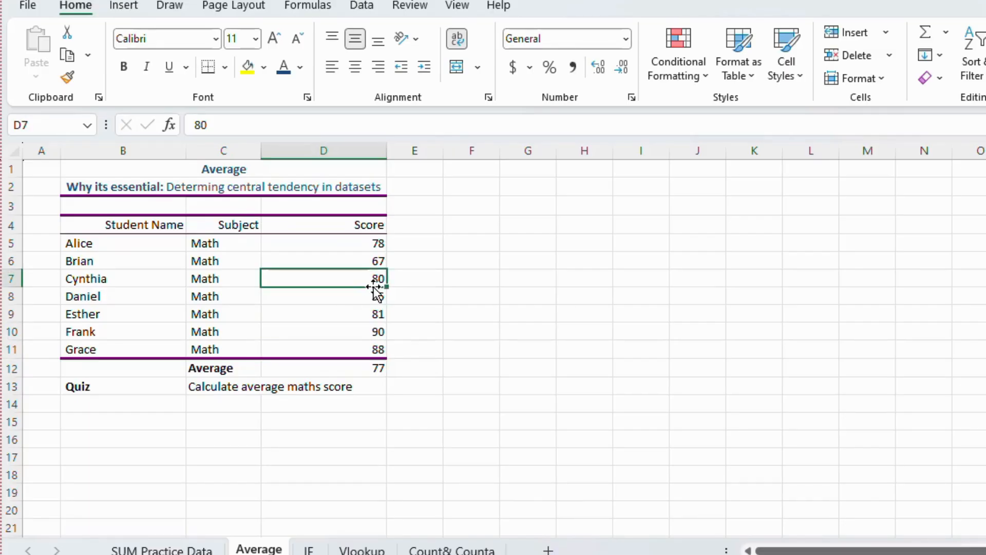
{"action": "type", "text": "90"}
{"action": "key", "text": "Return"}
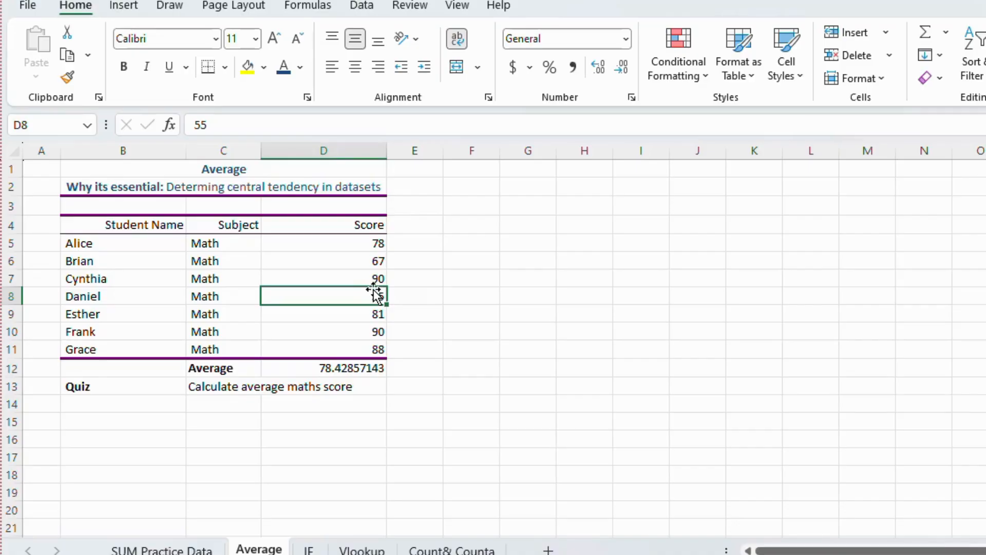
On the IF sheet, enter the formula =IF(C6>60,"pass","fail") in Result cell D6.
{"action": "key", "text": "ctrl+Page_Down"}
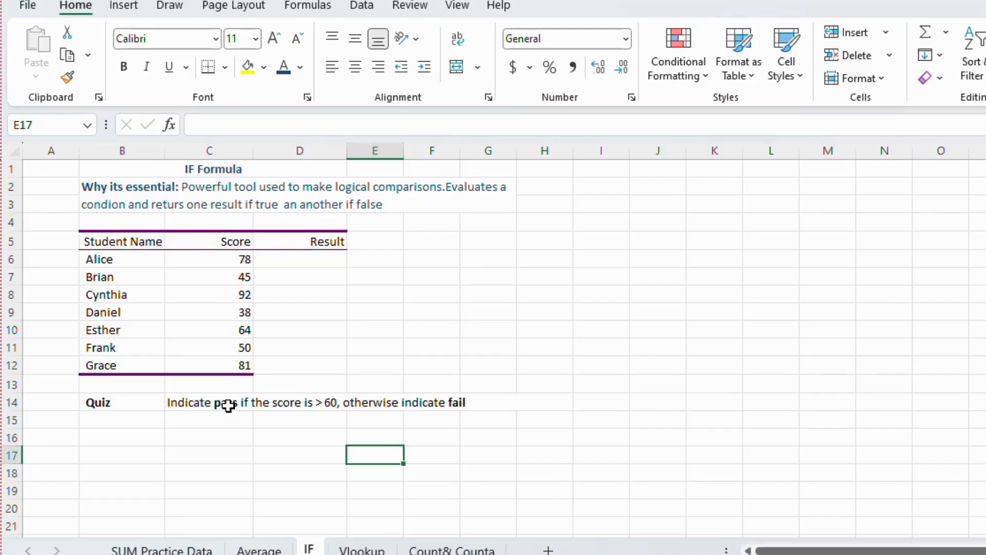
{"action": "left_click", "coordinate": [295, 260]}
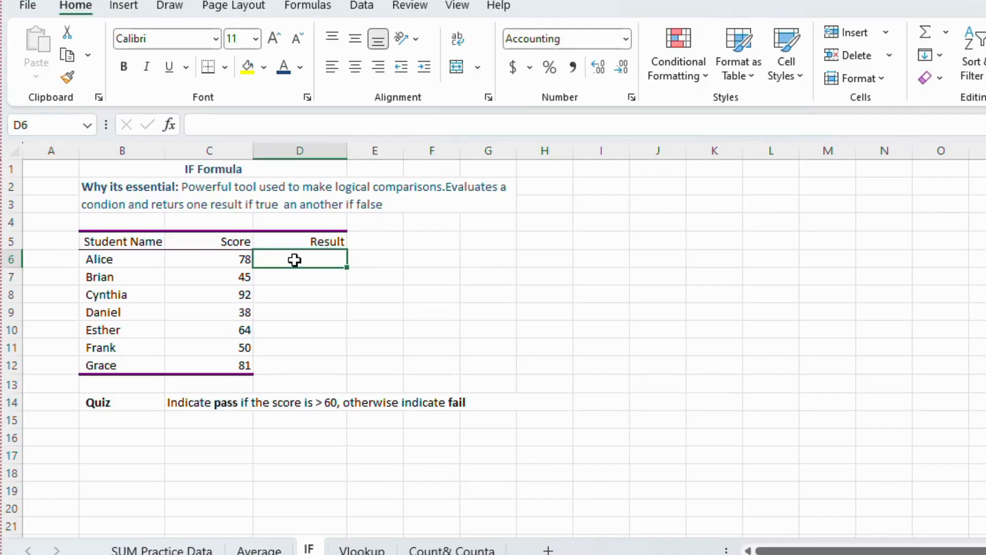
{"action": "type", "text": "="}
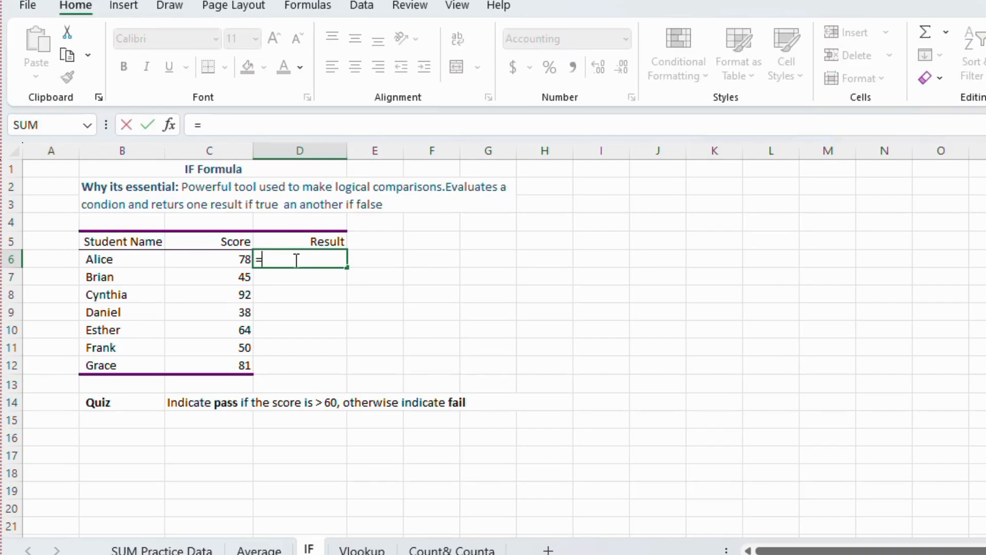
{"action": "type", "text": "if"}
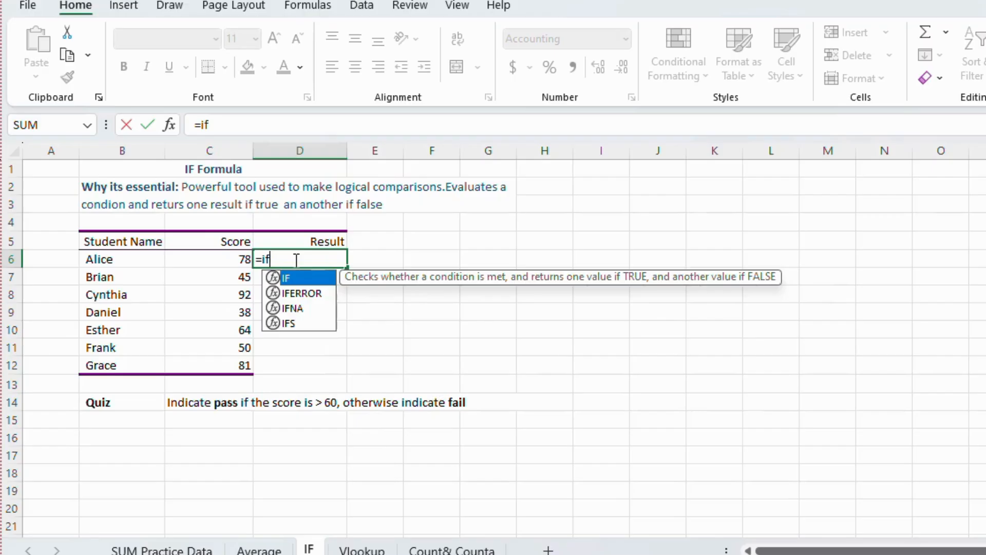
{"action": "key", "text": "Tab"}
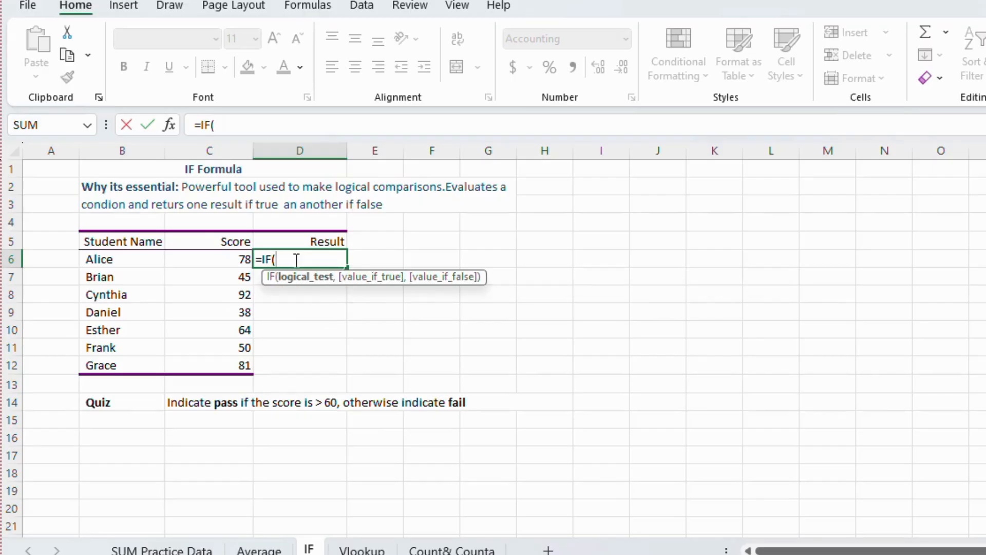
{"action": "left_click", "coordinate": [239, 259]}
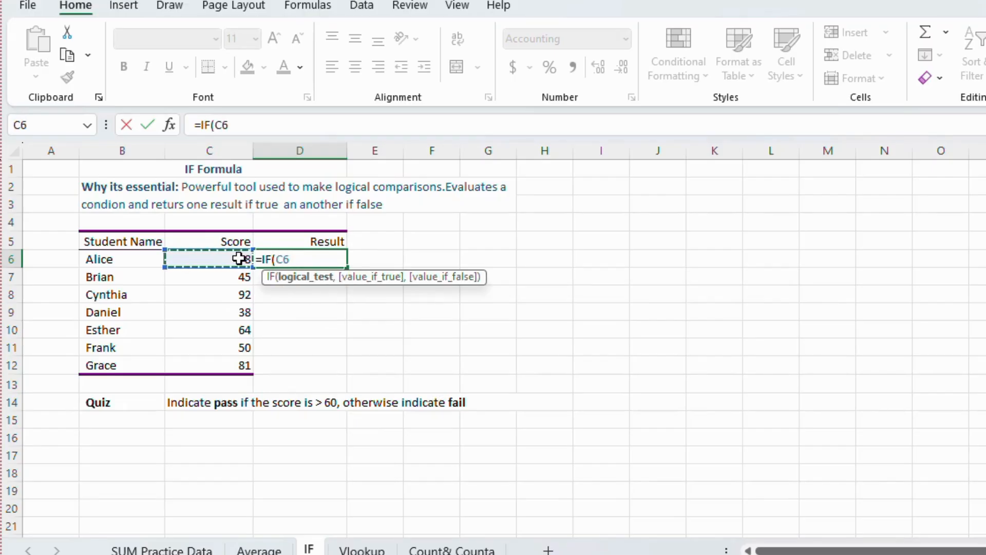
{"action": "type", "text": ">60,"}
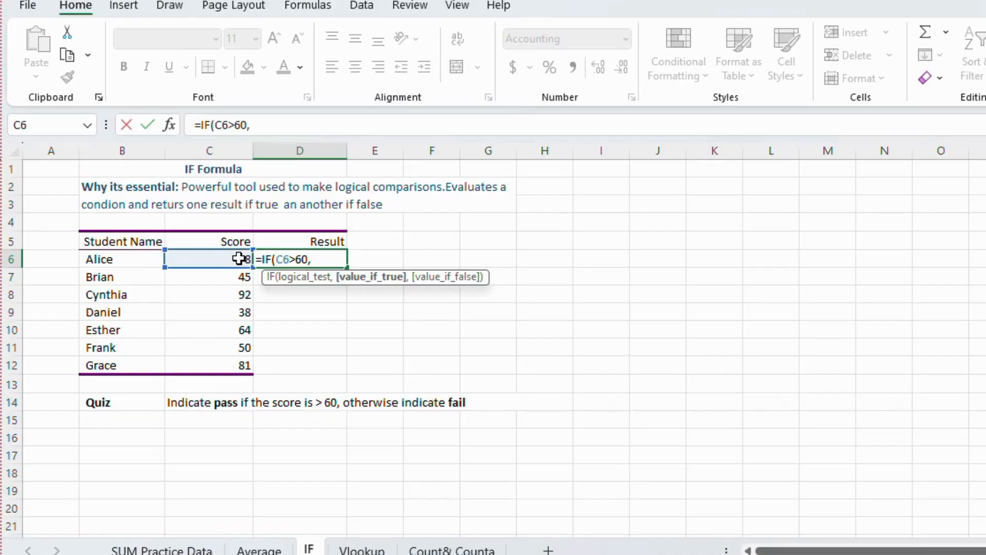
{"action": "type", "text": "\"pass\"\""}
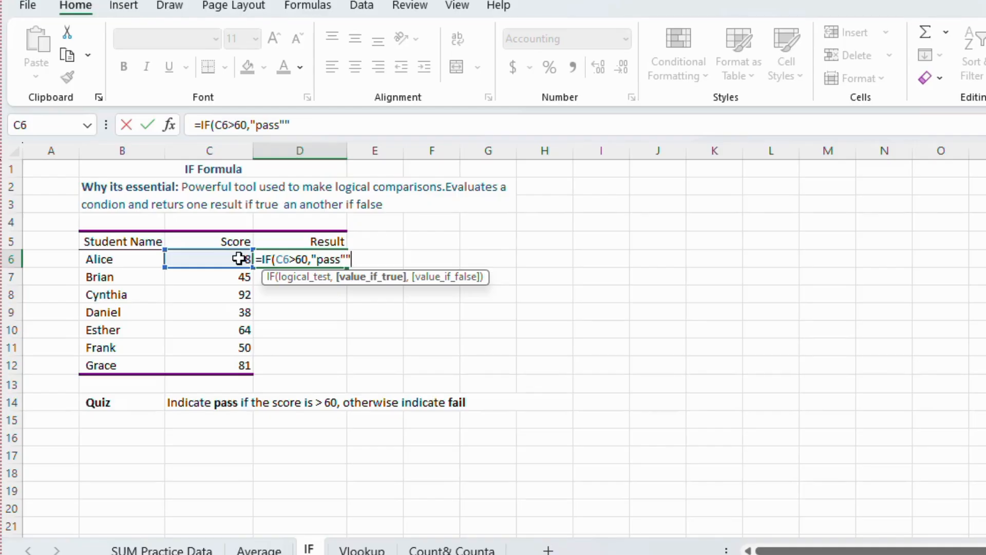
{"action": "key", "text": "BackSpace"}
{"action": "type", "text": ","}
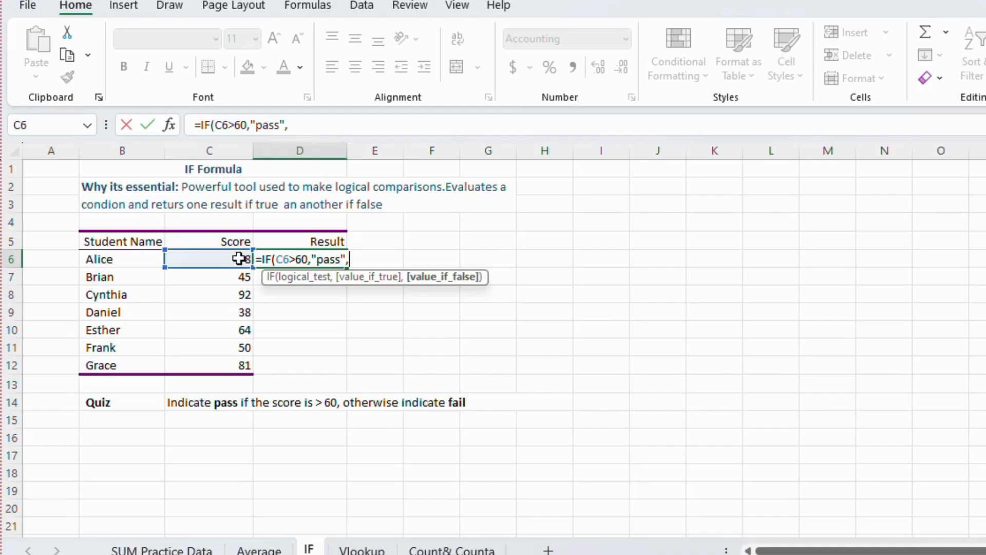
{"action": "type", "text": "\"fail\")"}
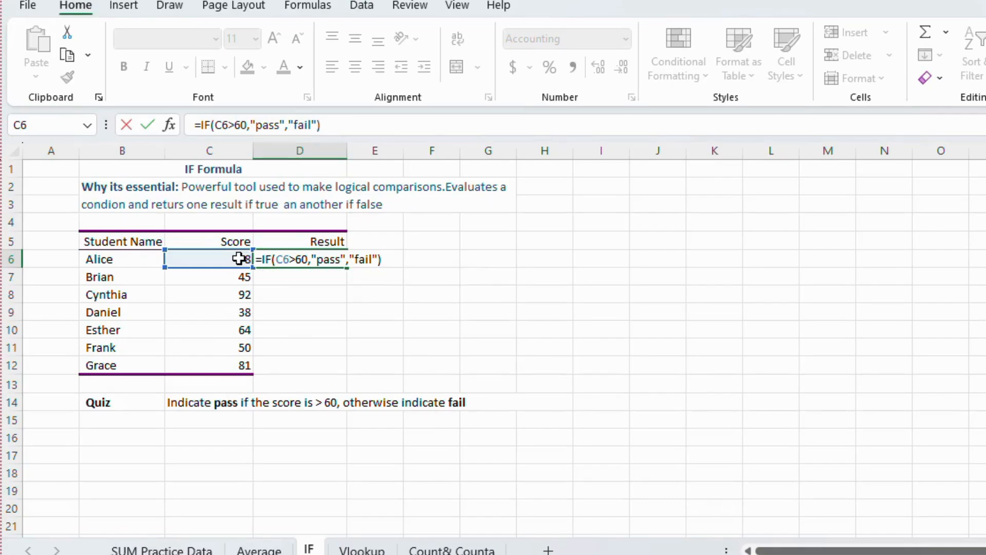
{"action": "key", "text": "Return"}
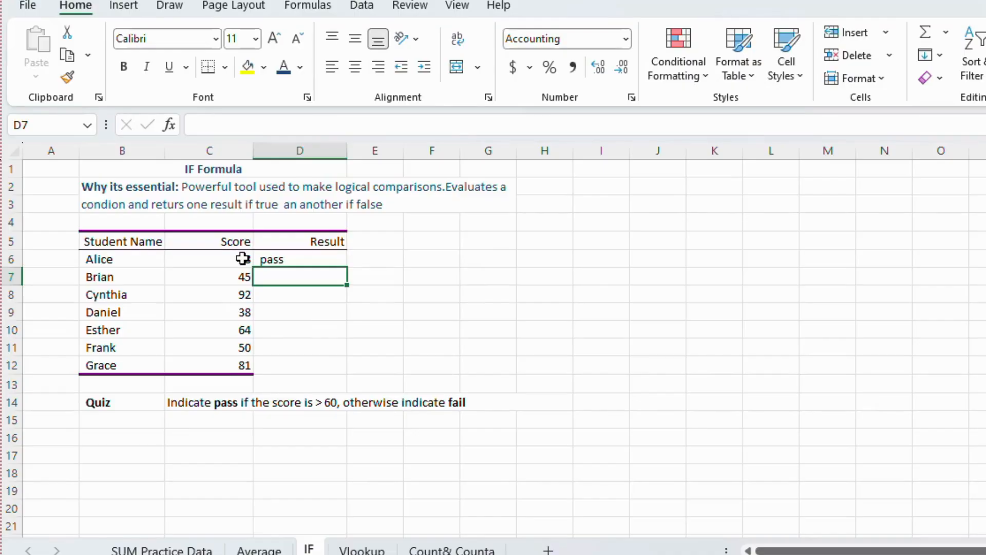
Fill the IF formula from D6 down through D12 for the remaining students.
{"action": "left_click", "coordinate": [286, 259]}
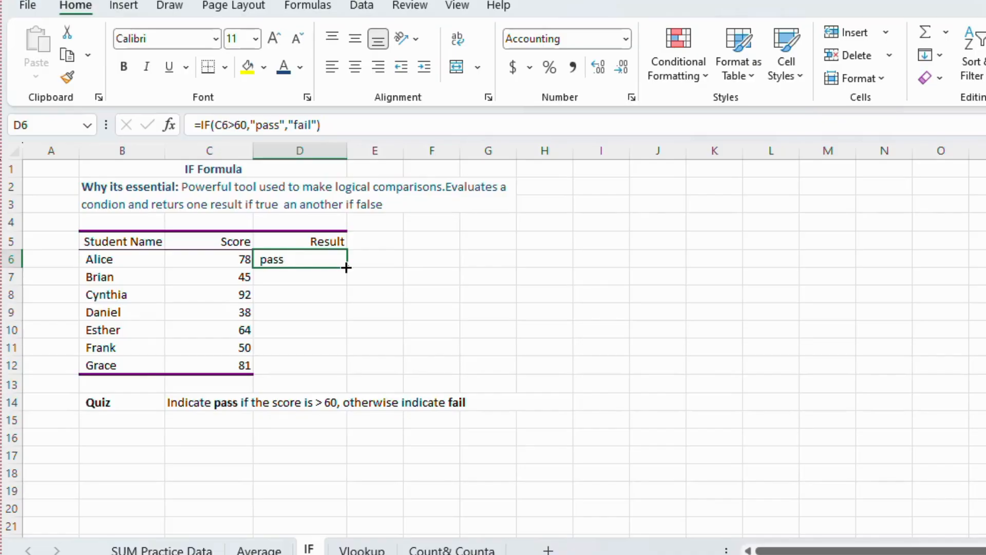
{"action": "left_click_drag", "start_coordinate": [346, 268], "coordinate": [349, 375]}
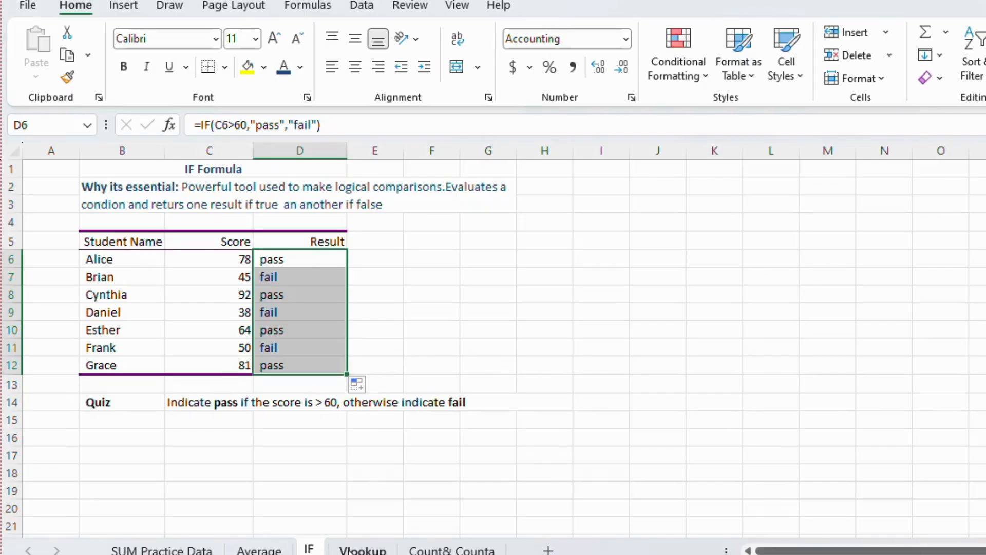
On the Vlookup sheet, enter =VLOOKUP(B5,B8:E14,{2,3,4},0) in C5 to return the employee's name, job title and salary.
{"action": "left_click", "coordinate": [349, 550]}
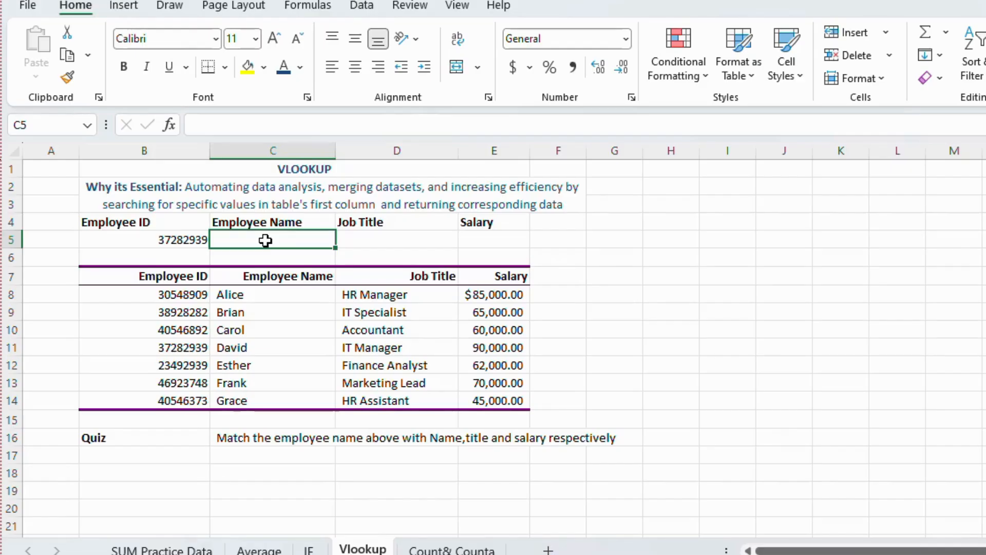
{"action": "type", "text": "="}
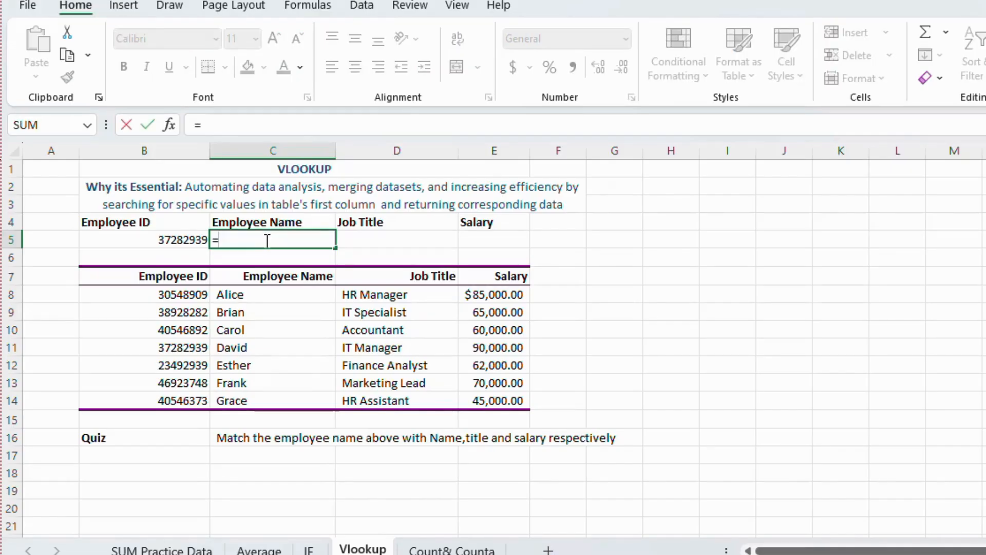
{"action": "type", "text": "vlo"}
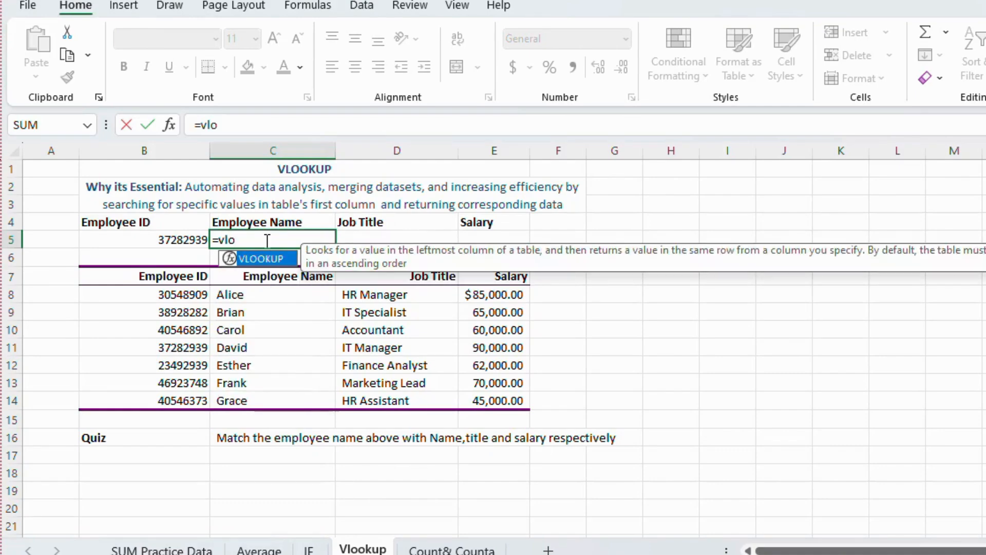
{"action": "key", "text": "Tab"}
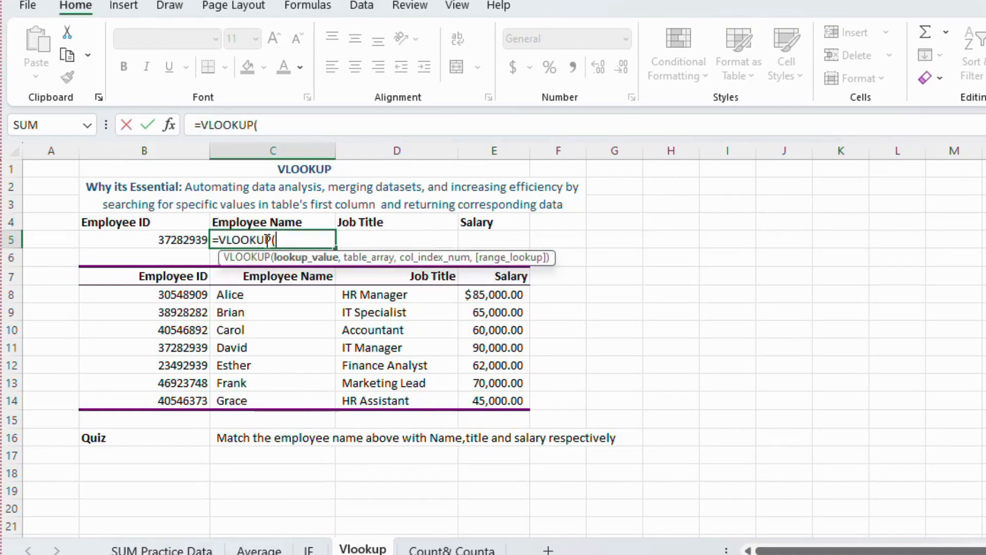
{"action": "left_click", "coordinate": [190, 240]}
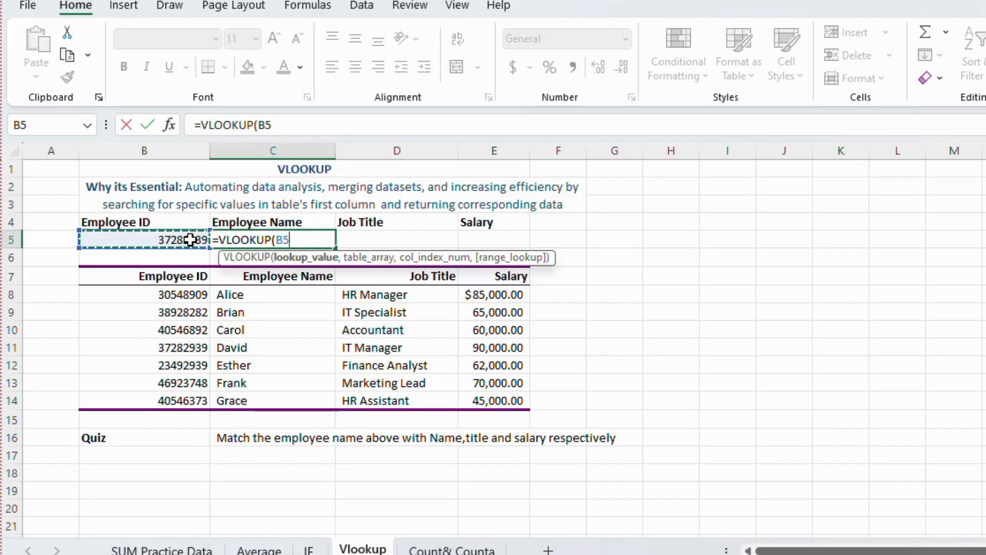
{"action": "type", "text": ","}
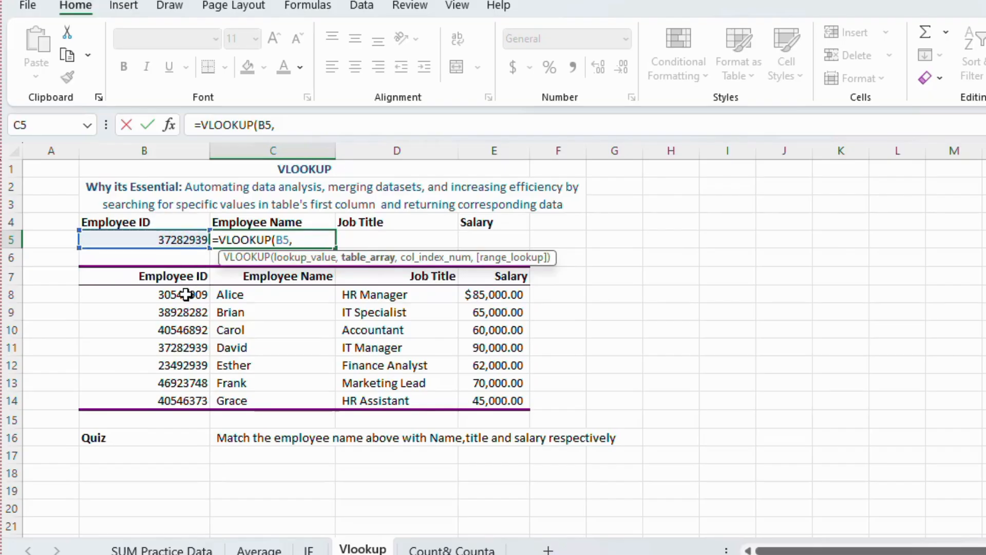
{"action": "left_click_drag", "start_coordinate": [185, 292], "coordinate": [476, 396]}
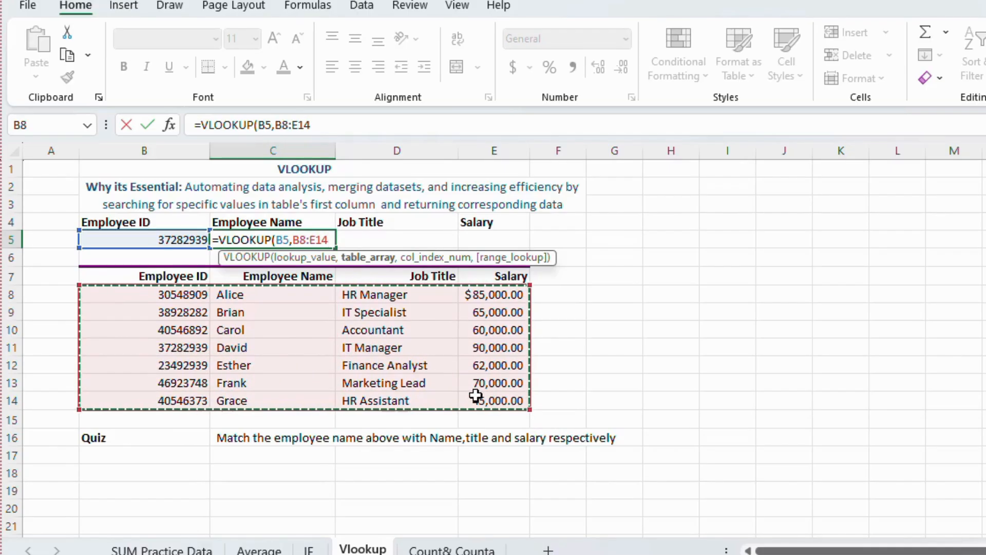
{"action": "type", "text": ","}
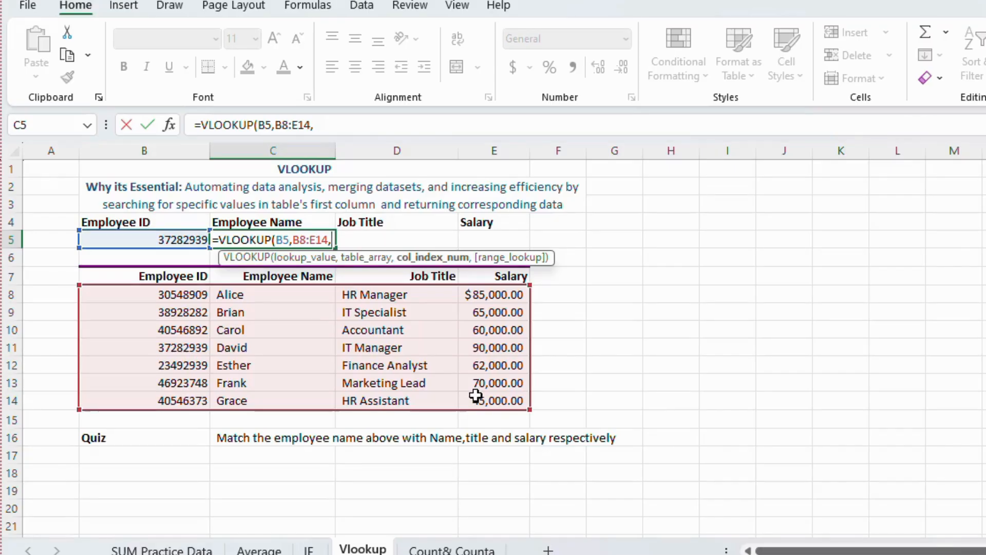
{"action": "type", "text": "{2,3,4"}
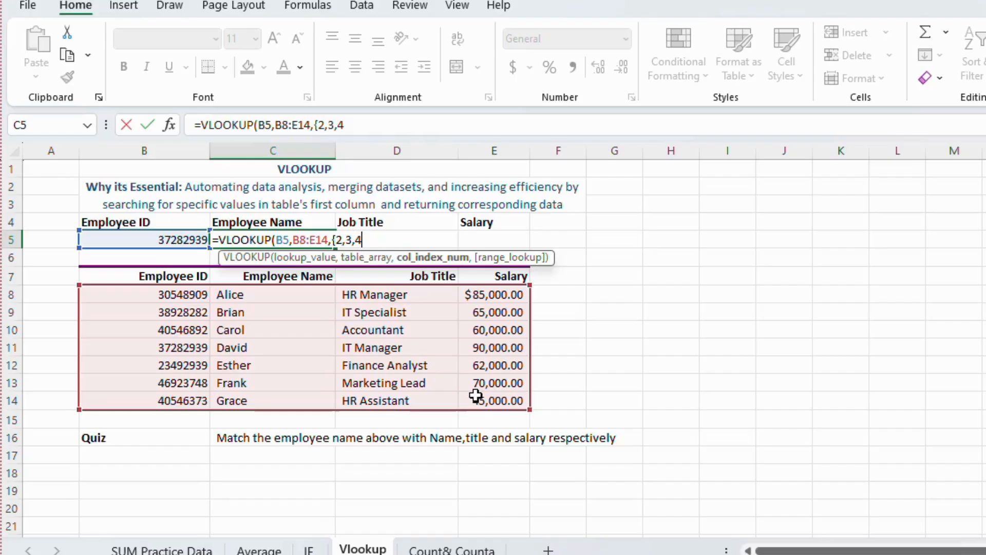
{"action": "type", "text": "},0"}
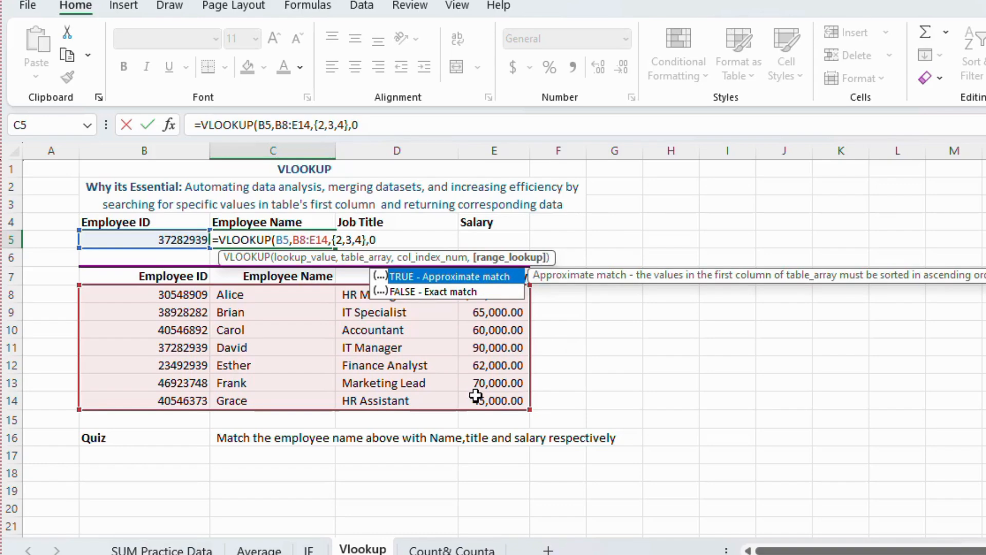
{"action": "type", "text": ")"}
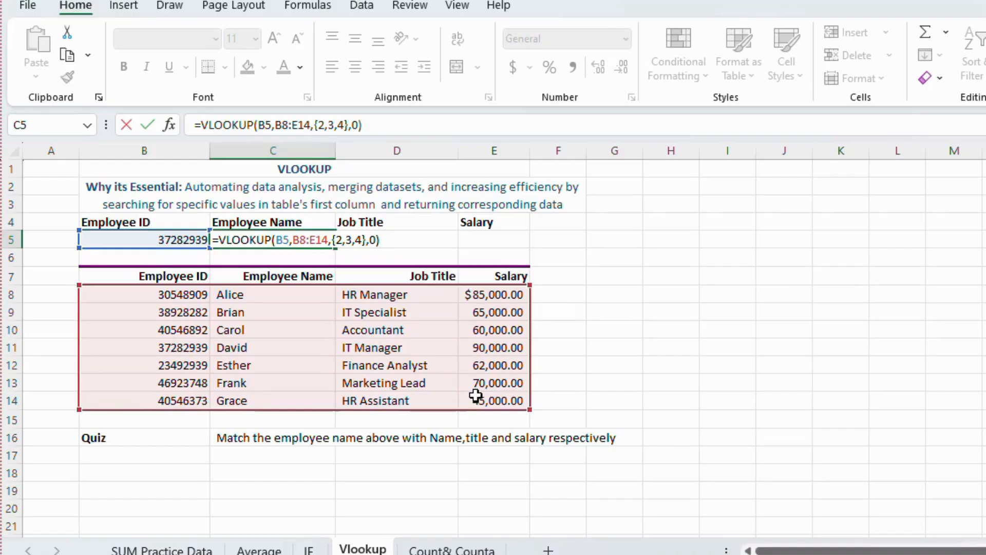
{"action": "key", "text": "Return"}
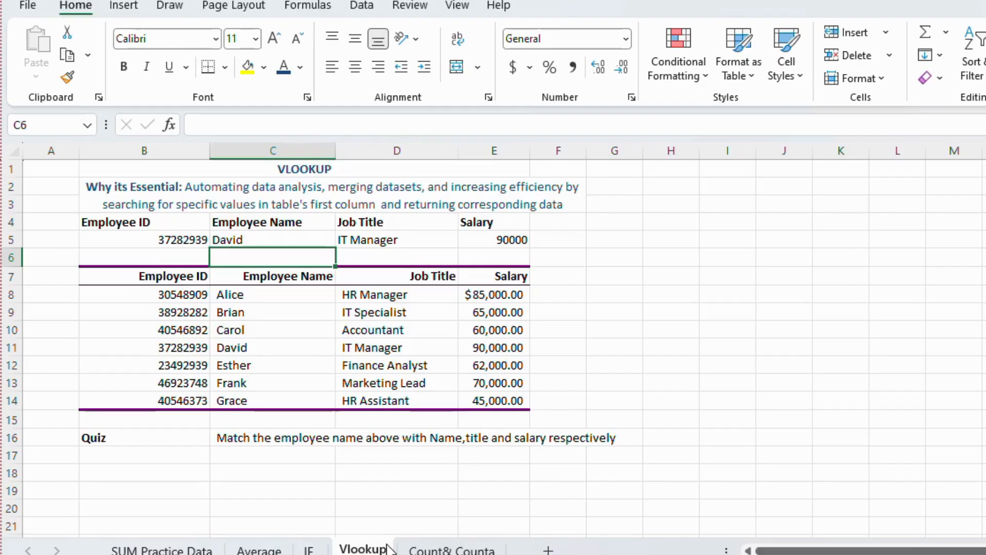
On the Count& Counta sheet, count the employees with an age filled in, using COUNT over E5:E11 in G16.
{"action": "left_click", "coordinate": [451, 549]}
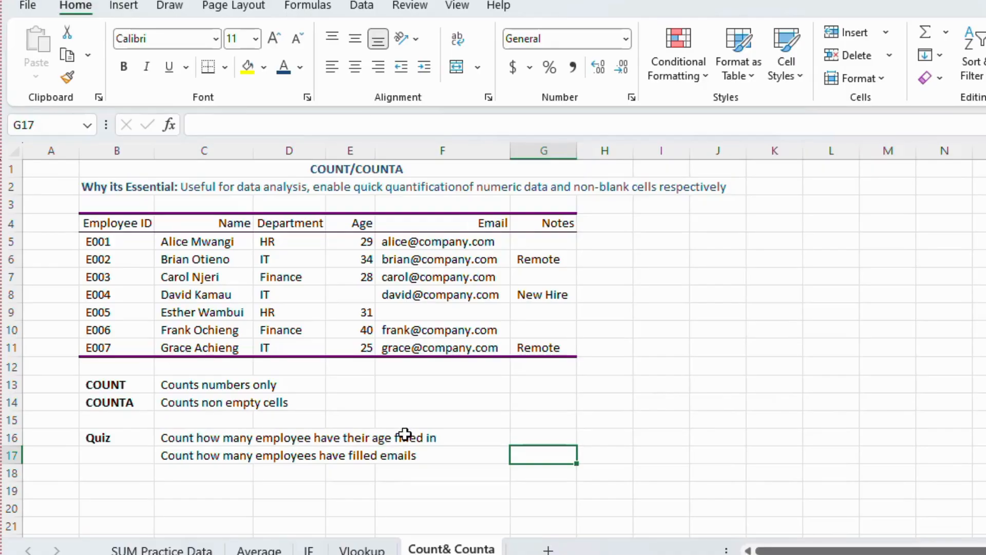
{"action": "left_click", "coordinate": [530, 439]}
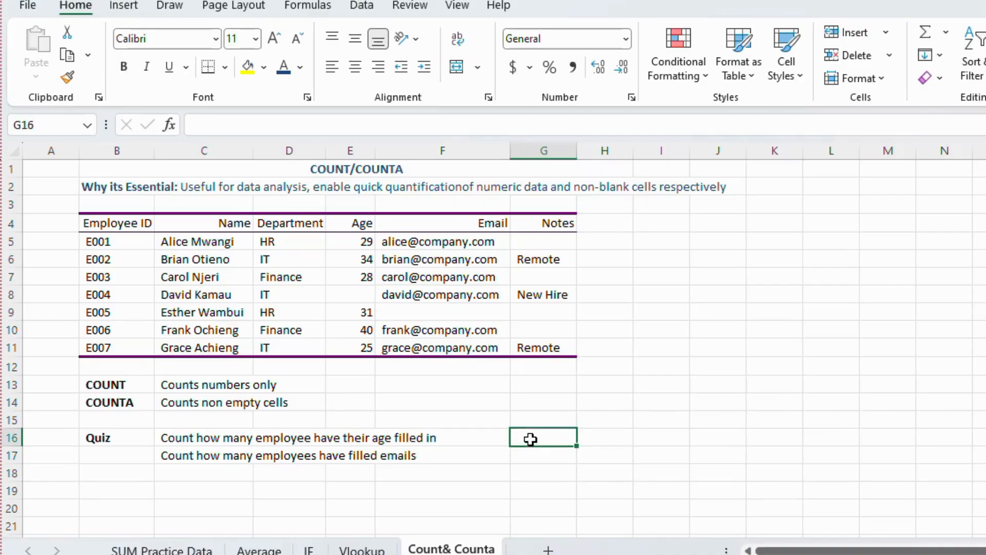
{"action": "type", "text": "="}
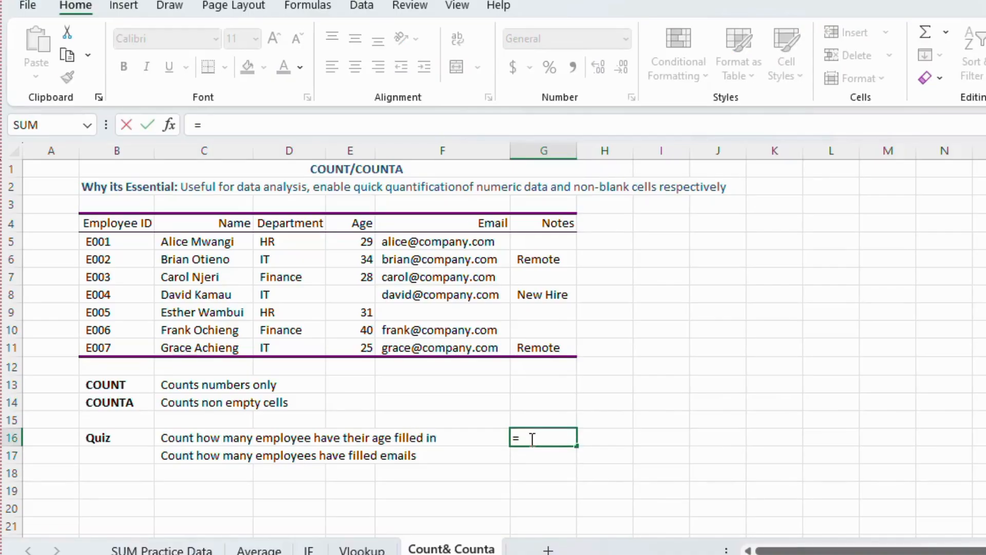
{"action": "type", "text": "coun"}
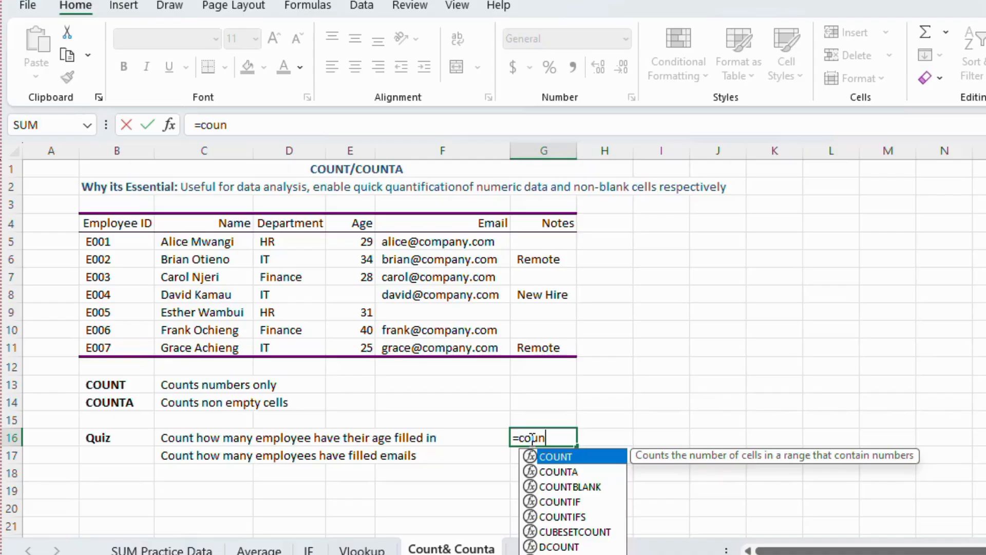
{"action": "key", "text": "Tab"}
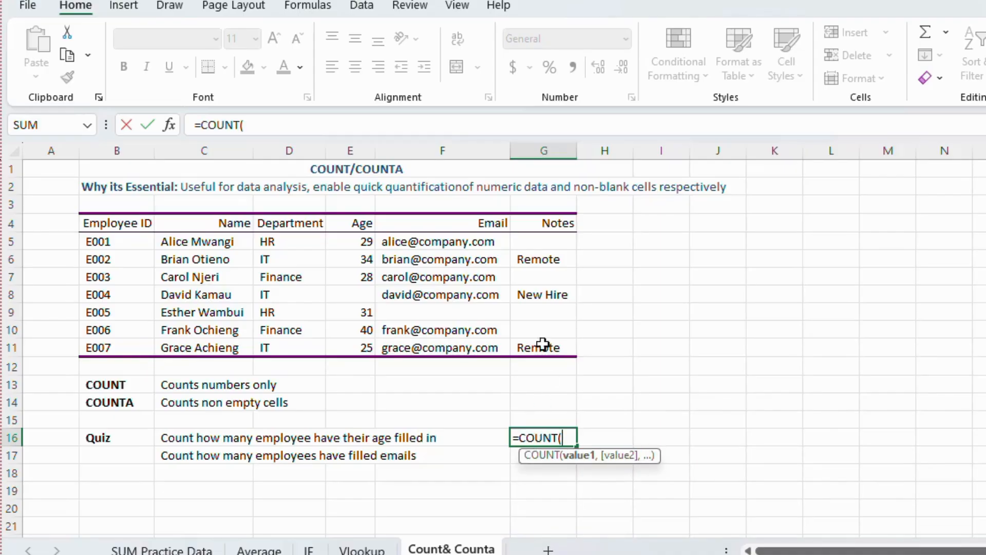
{"action": "left_click_drag", "start_coordinate": [363, 240], "coordinate": [362, 341]}
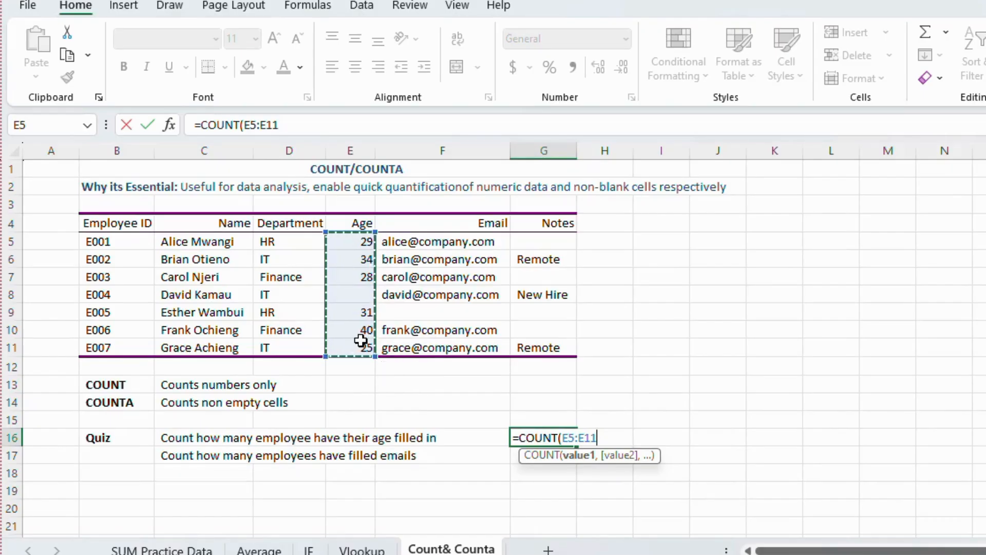
{"action": "key", "text": "Return"}
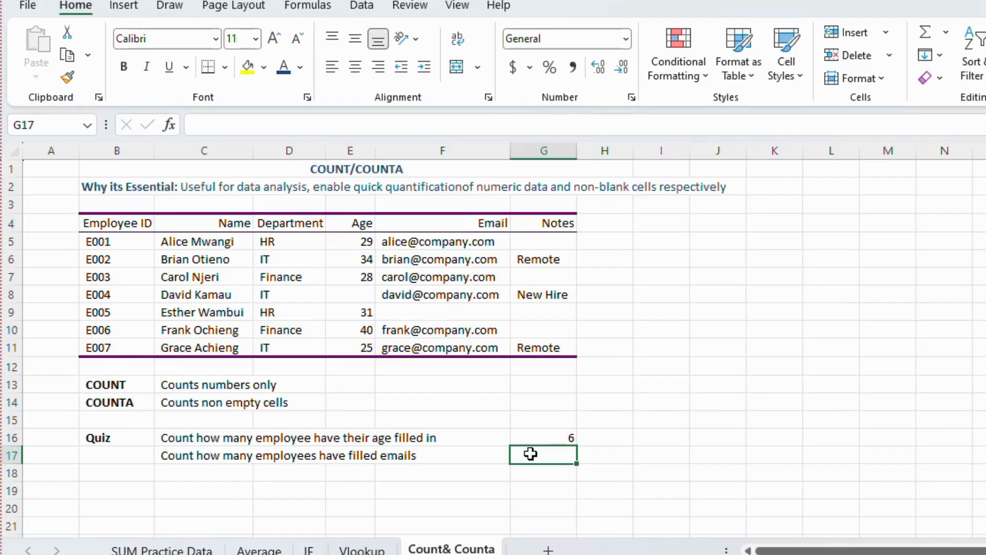
Count the employees with filled emails in G17, using COUNTA over F5:F11.
{"action": "type", "text": "=c"}
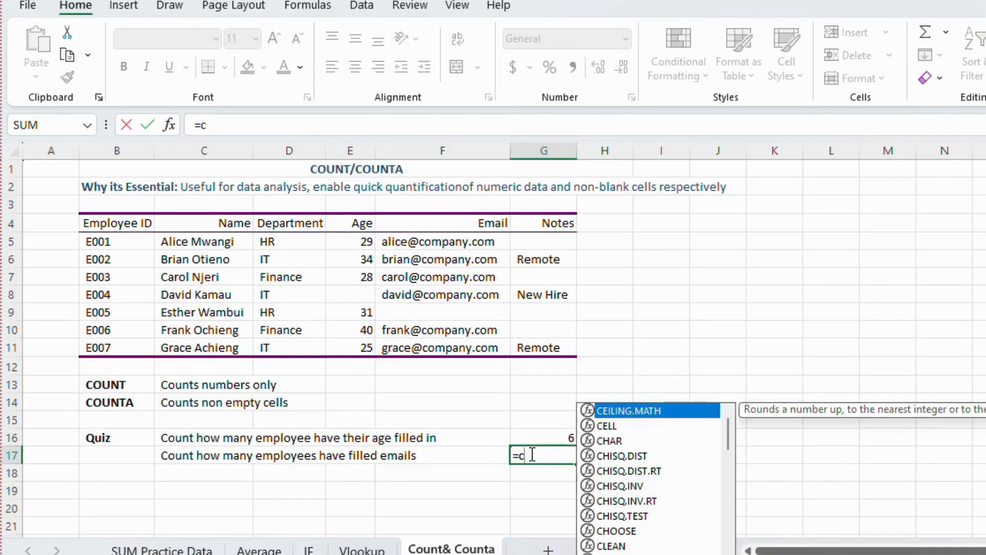
{"action": "type", "text": "ount"}
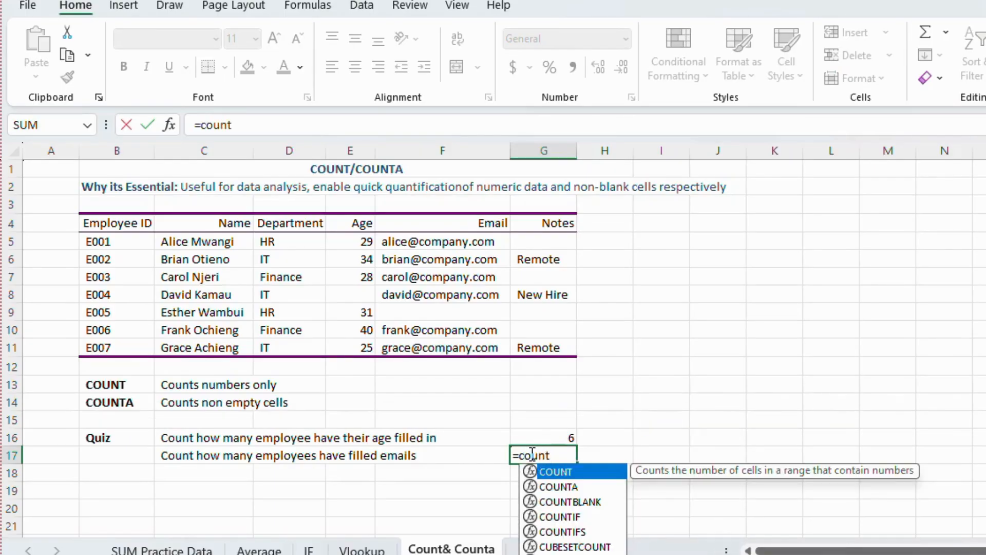
{"action": "type", "text": "a"}
{"action": "key", "text": "Tab"}
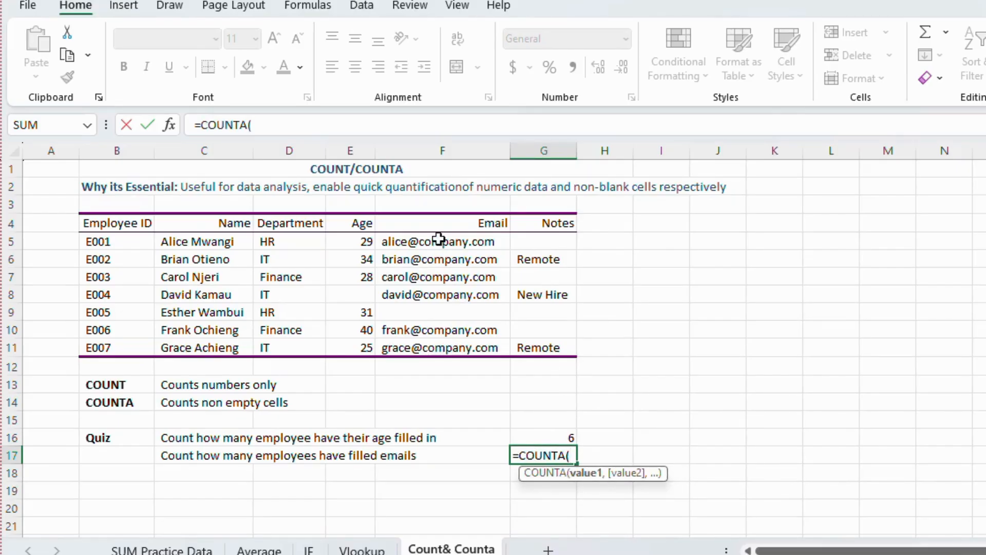
{"action": "left_click_drag", "start_coordinate": [439, 238], "coordinate": [448, 343]}
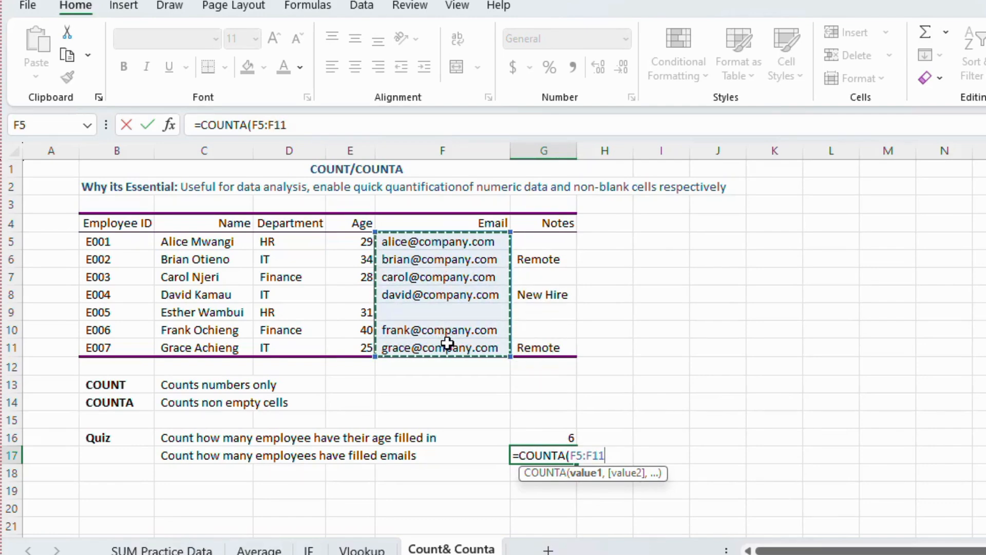
{"action": "key", "text": "Return"}
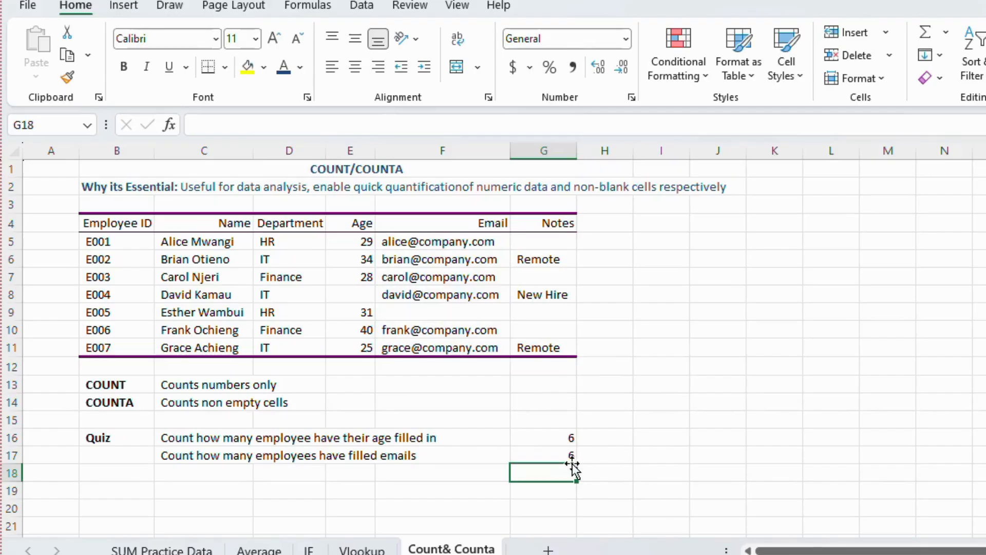